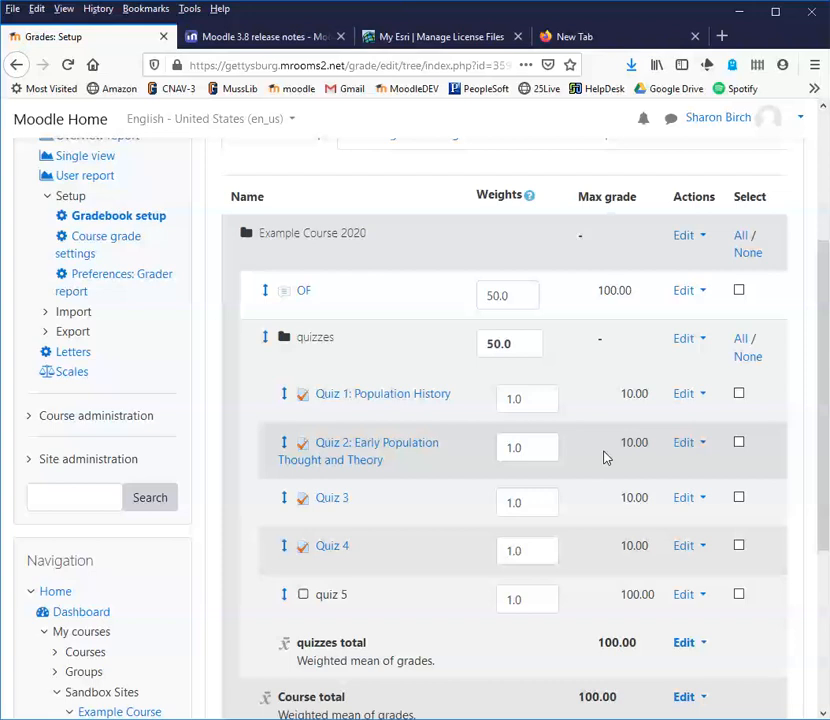
Examine the Example Course 2020 gradebook setup, including the quizzes category, its item weights and the options for adding grade items and categories
scroll(595, 467, down, 3)
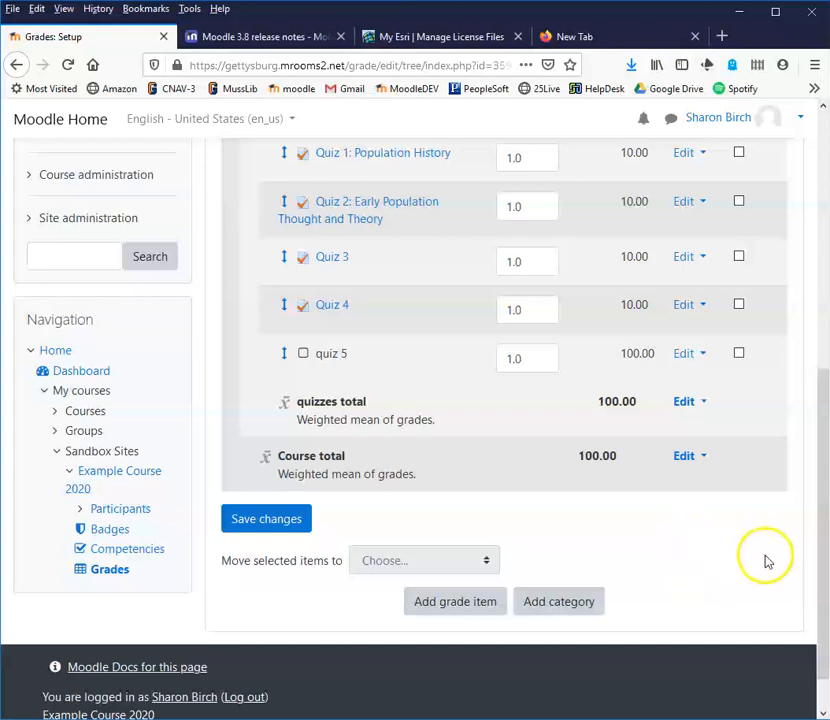
scroll(769, 550, up, 3)
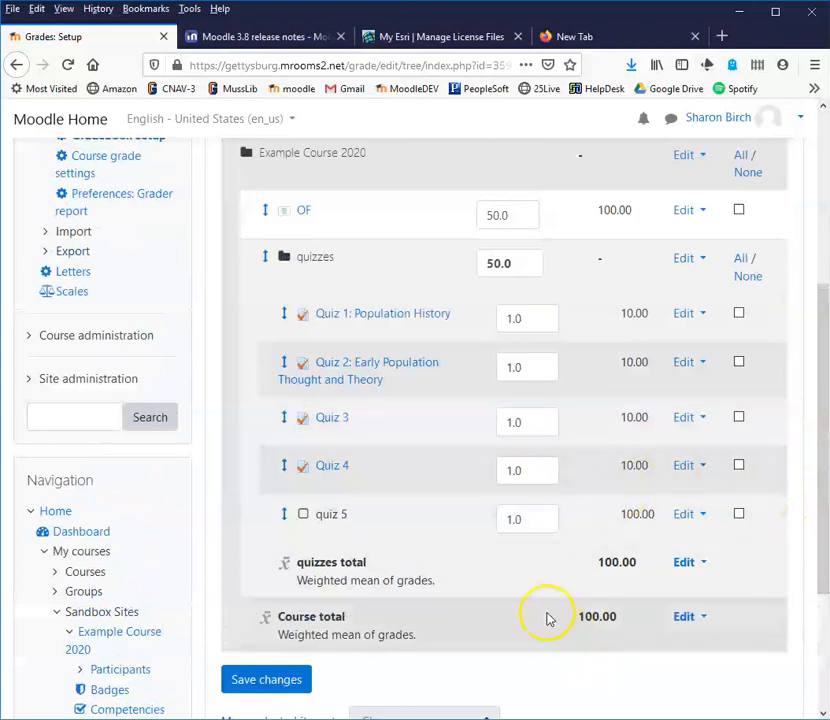
scroll(545, 612, up, 2)
scroll(485, 630, down, 5)
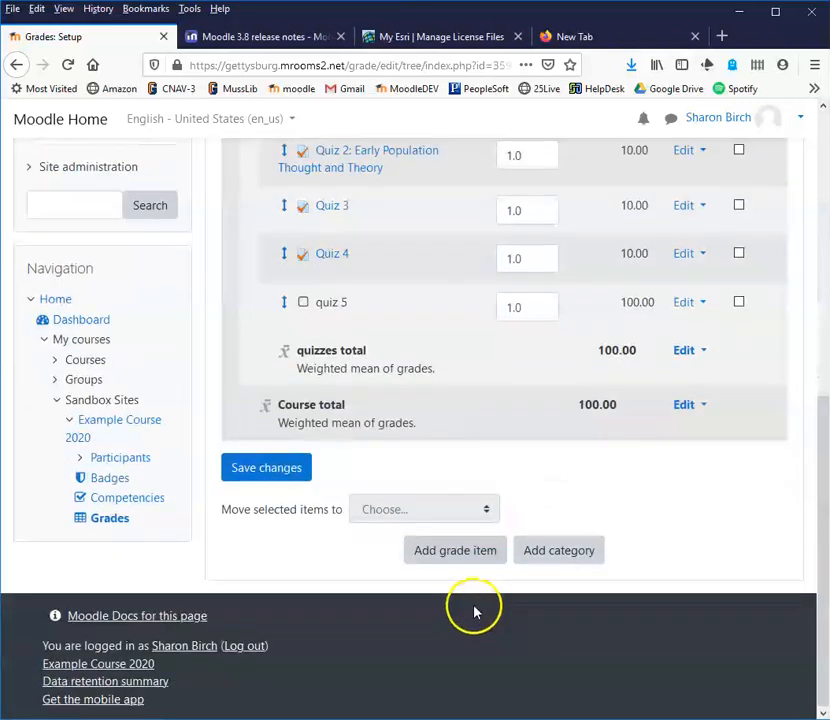
click(464, 558)
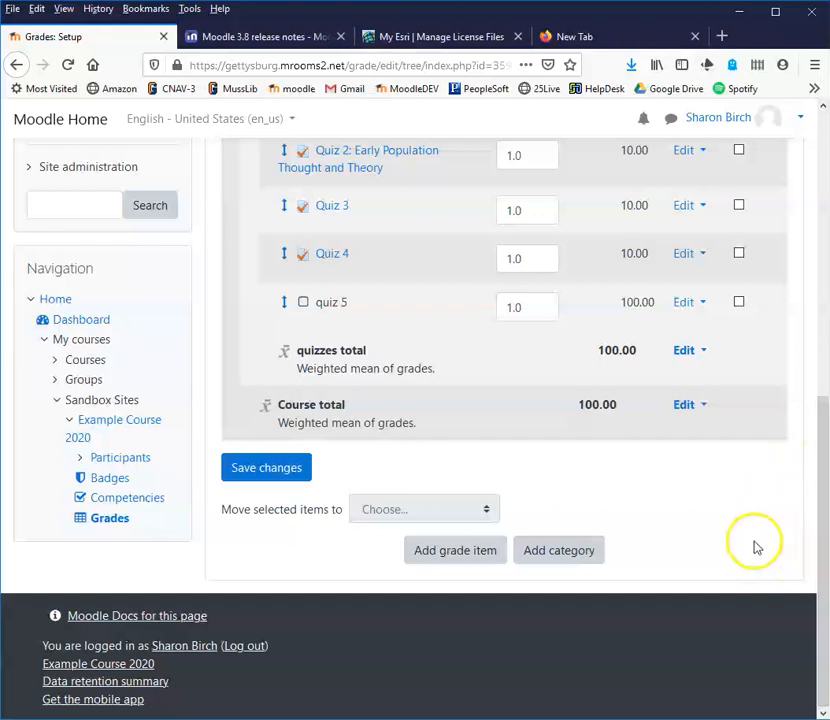
scroll(754, 544, up, 3)
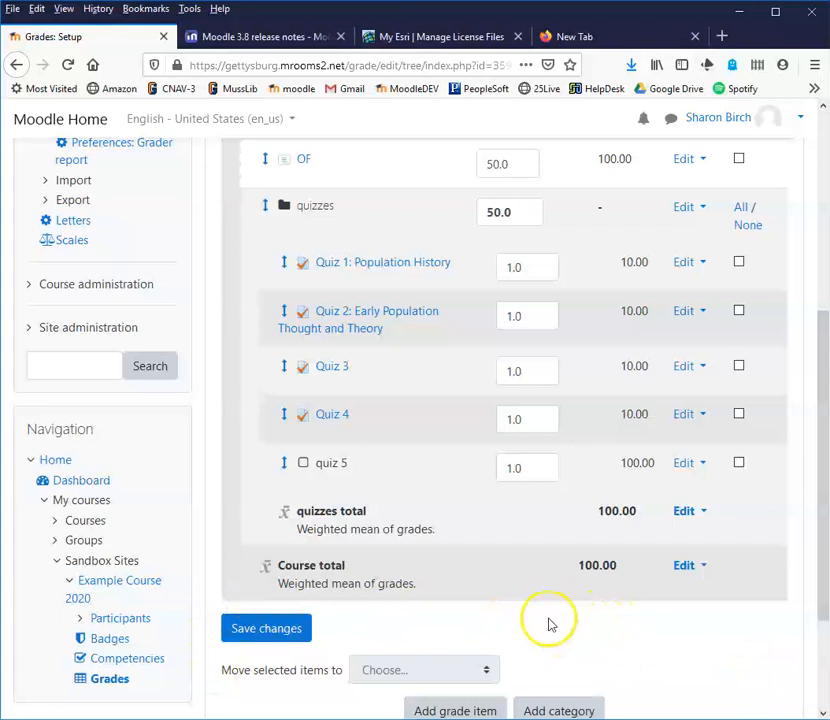
scroll(600, 580, up, 2)
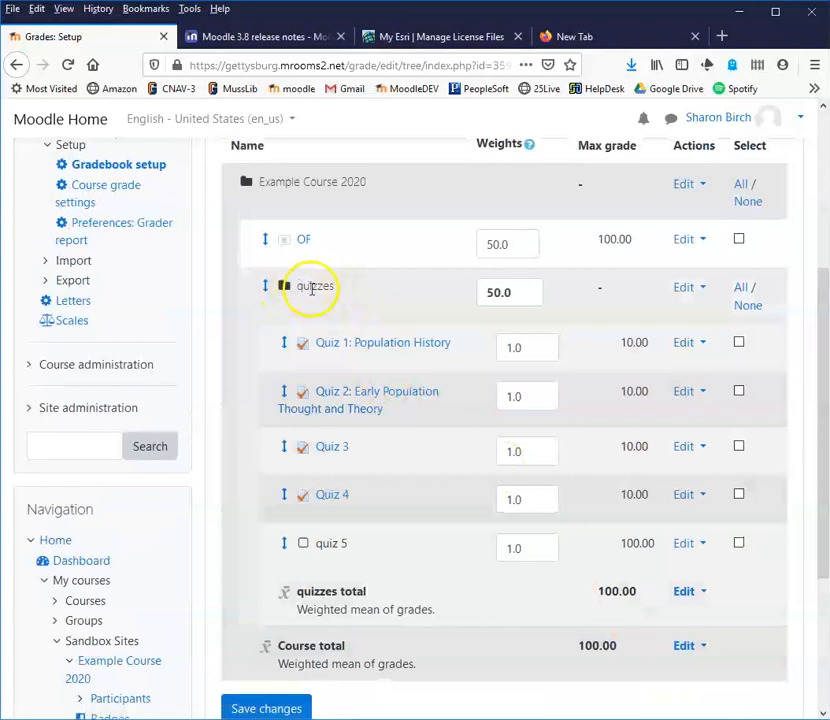
scroll(432, 594, down, 3)
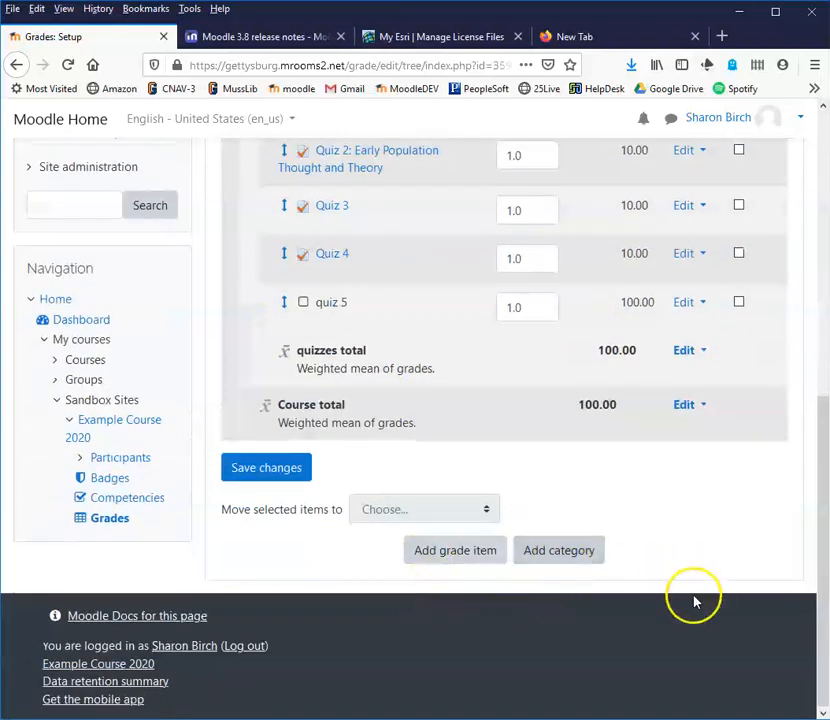
scroll(363, 458, up, 2)
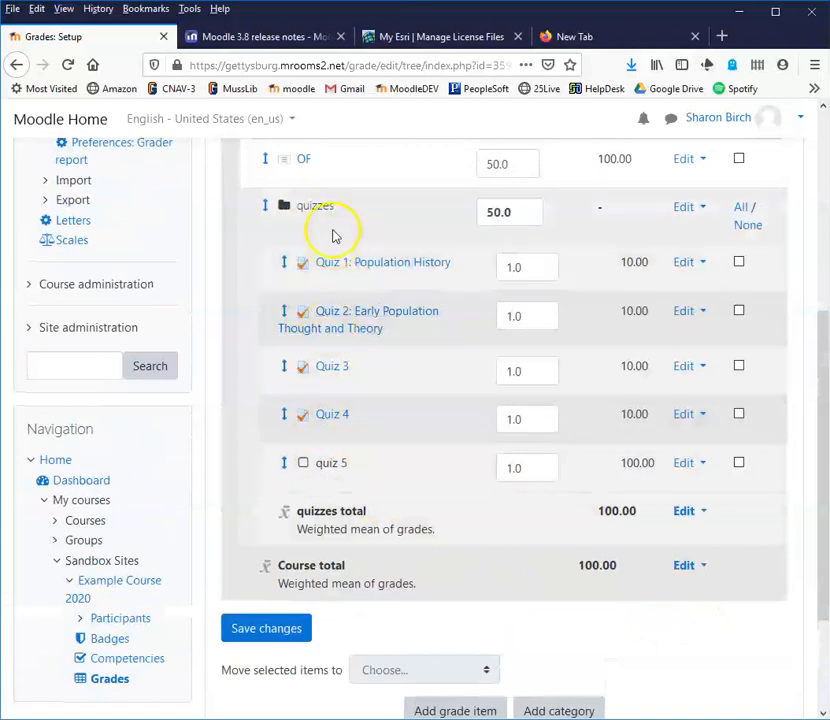
Open the quizzes category's settings for editing and expand all sections, including the additional grade category options
click(697, 215)
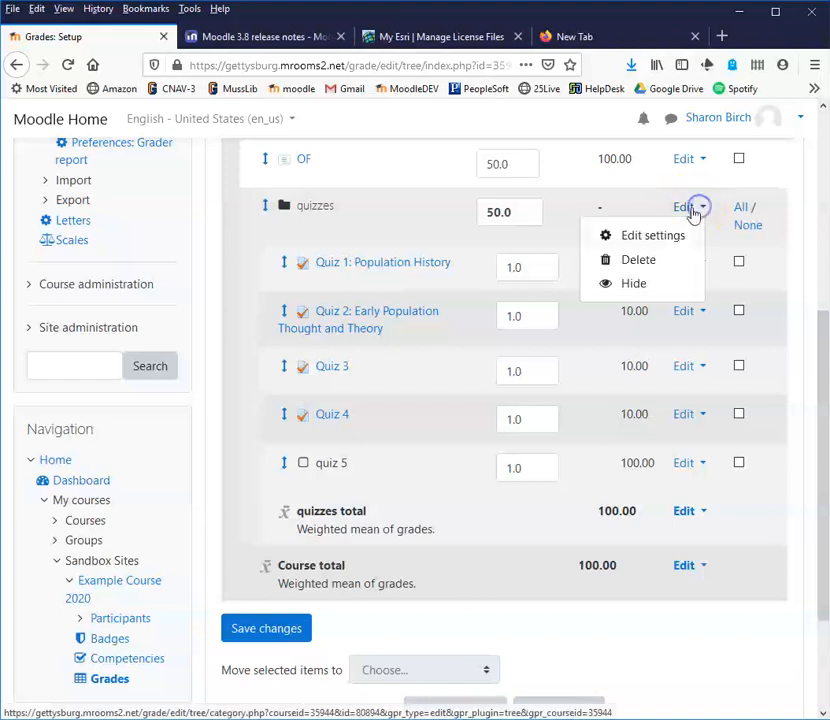
click(643, 238)
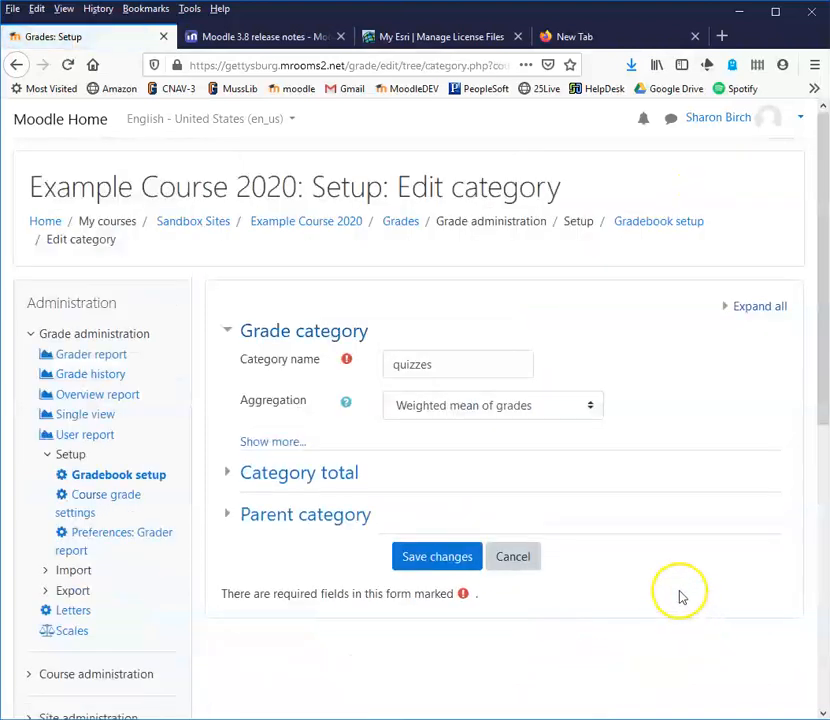
click(757, 309)
click(289, 443)
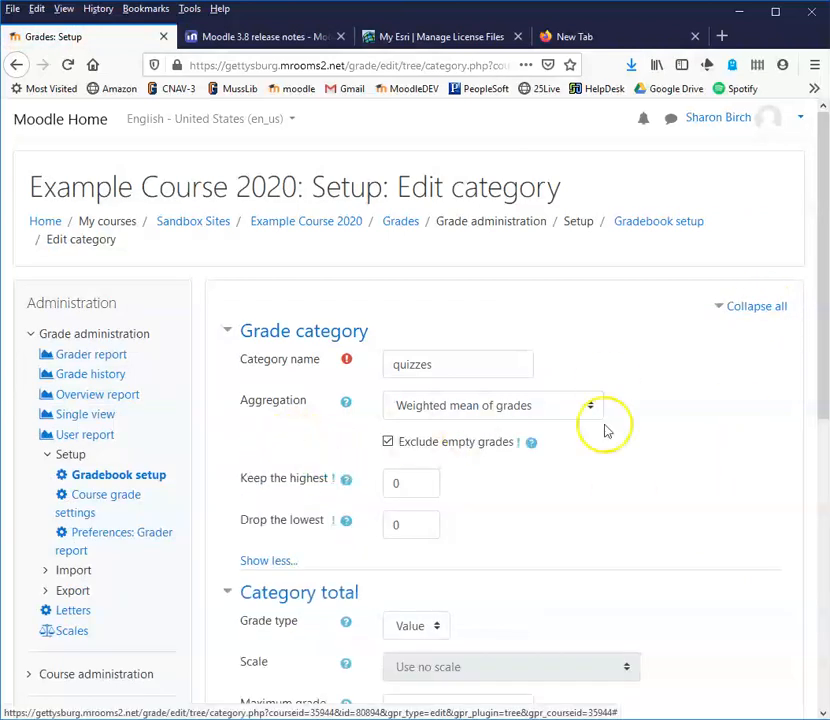
scroll(721, 515, down, 2)
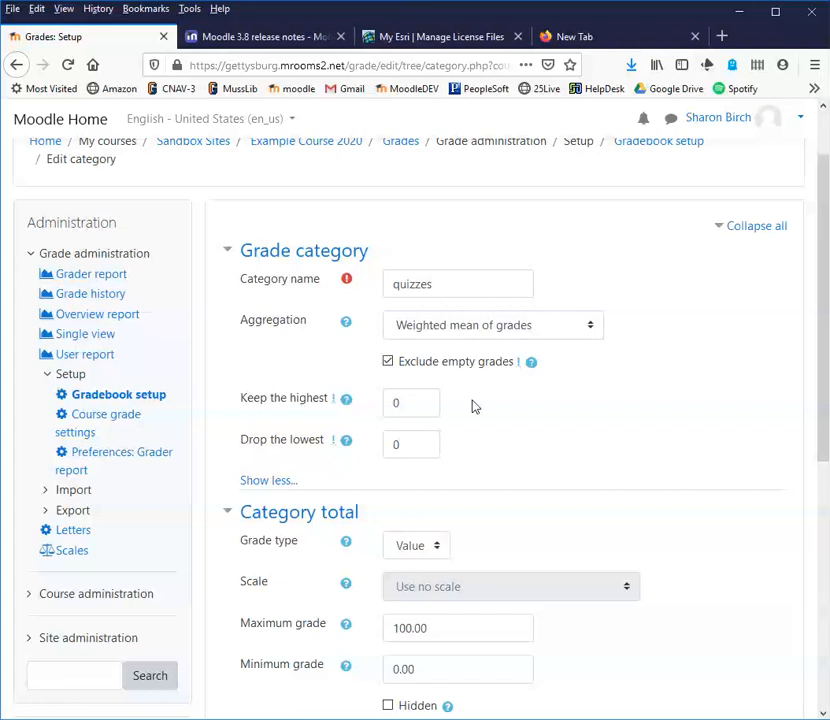
double_click(394, 401)
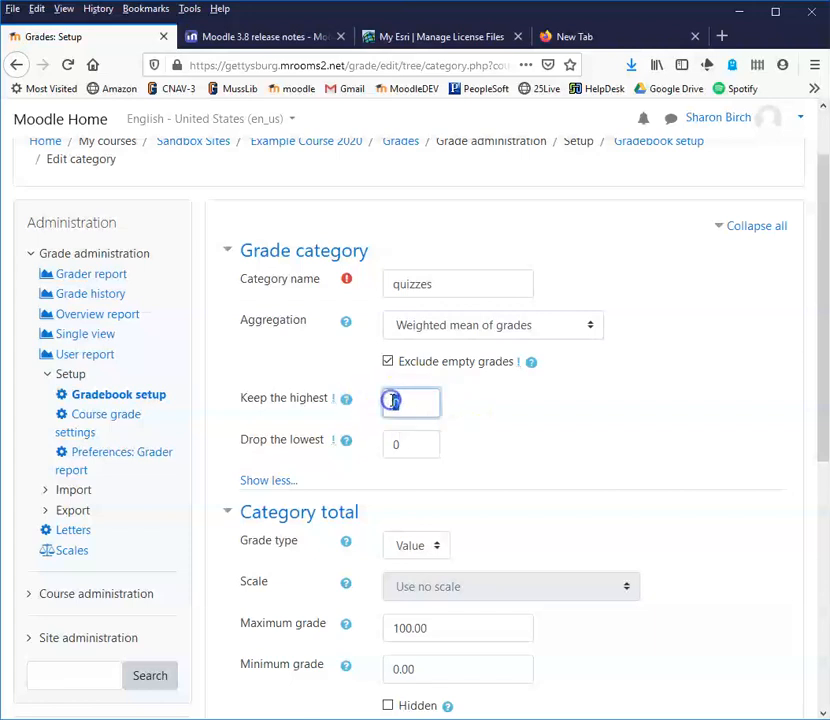
text(5)
key(BackSpace)
click(404, 446)
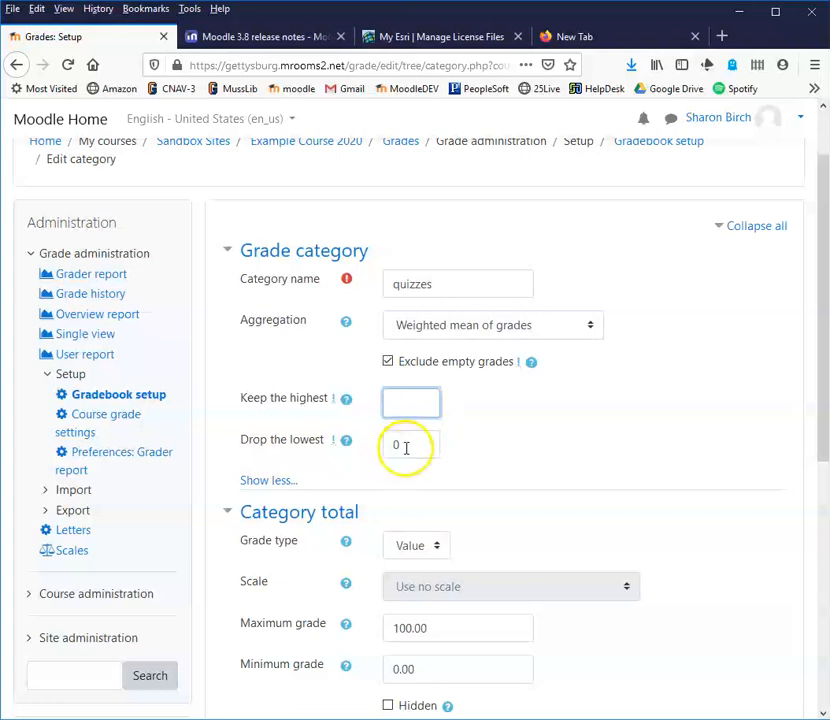
click(397, 400)
text(0)
Set the quizzes category to drop the 1 lowest grade and save the category settings
click(406, 444)
drag(406, 444, 363, 443)
text(1)
click(522, 445)
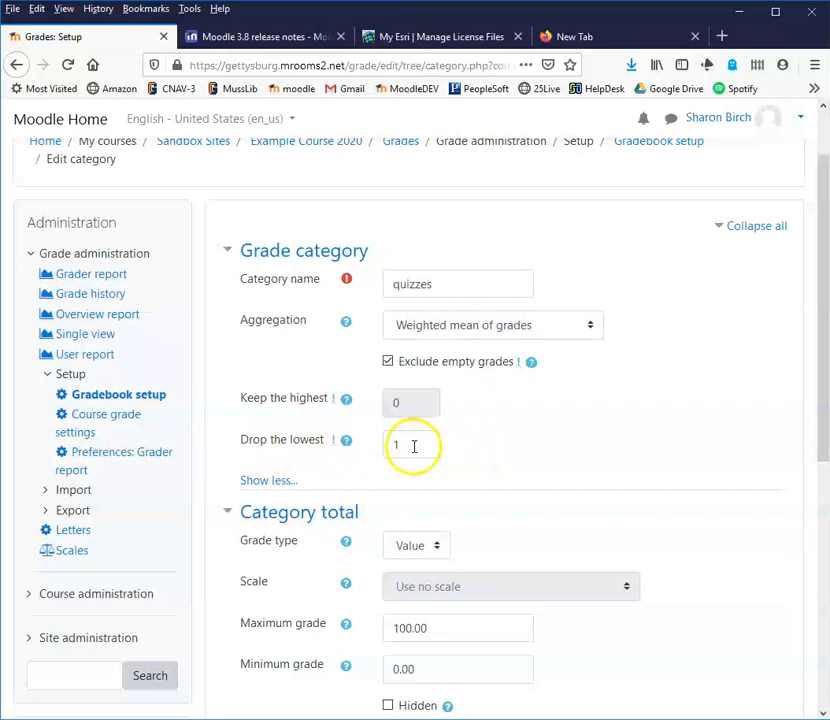
click(637, 424)
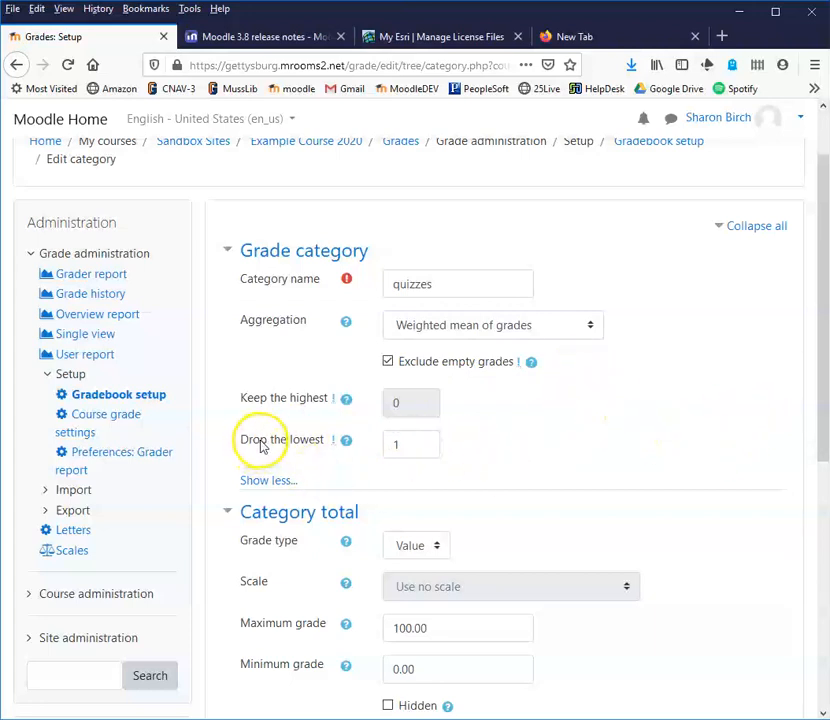
click(523, 451)
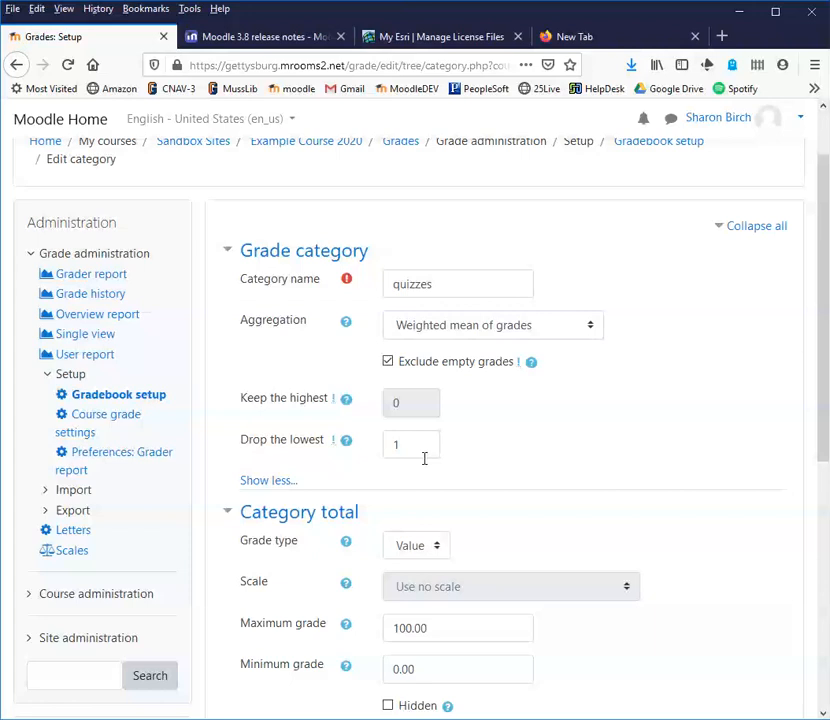
click(609, 445)
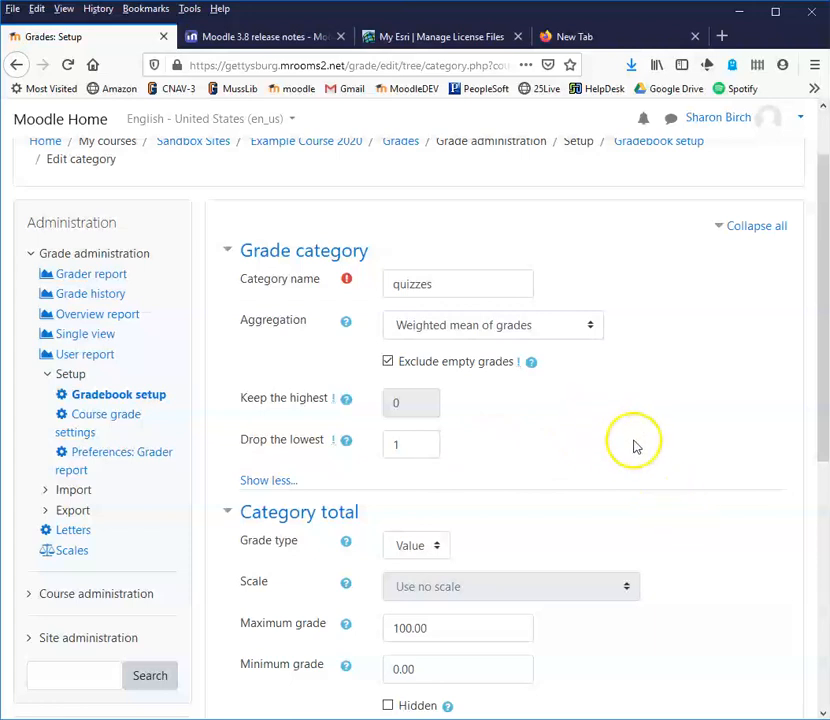
scroll(605, 452, down, 1)
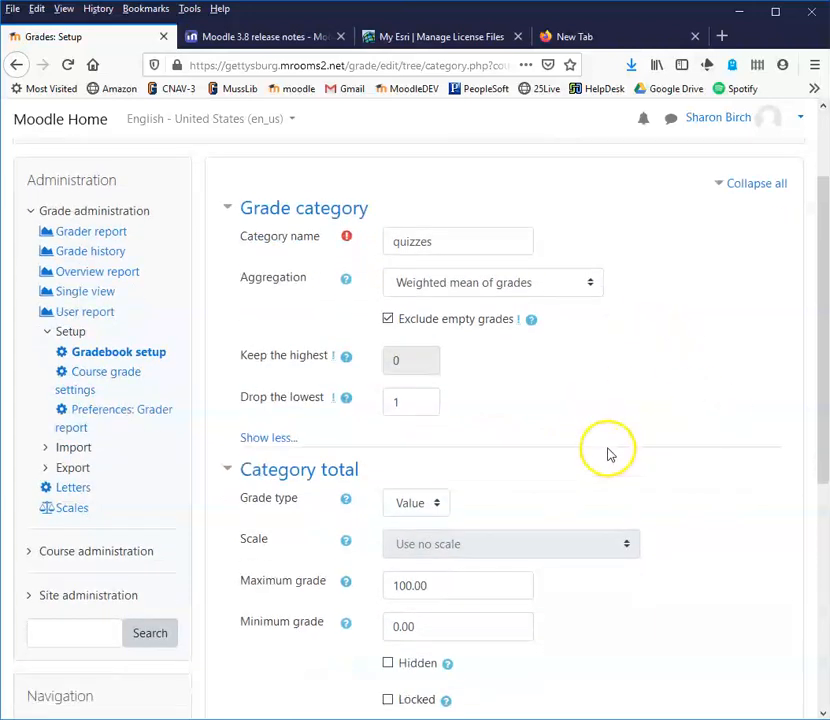
scroll(655, 392, down, 3)
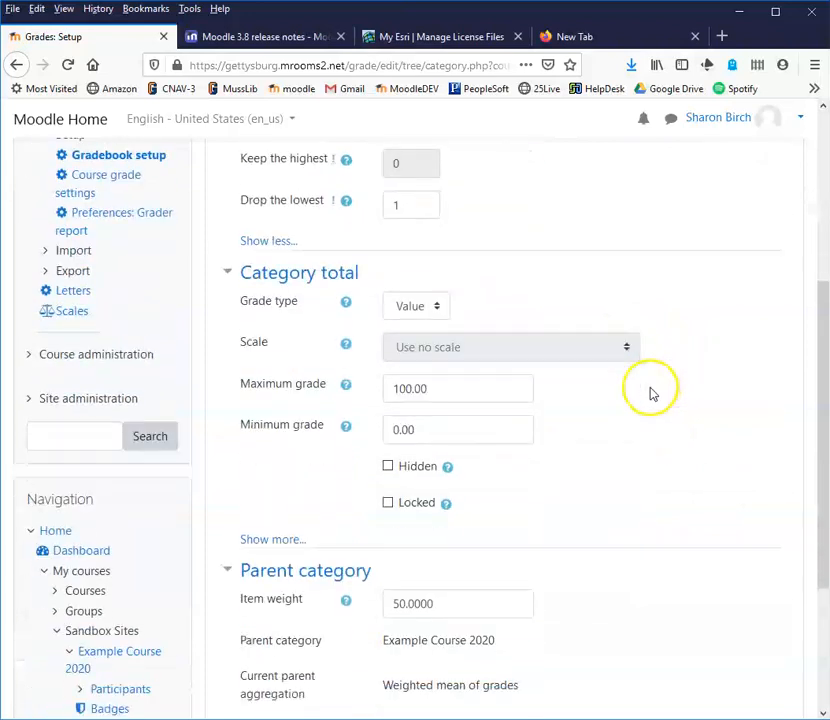
scroll(648, 397, down, 3)
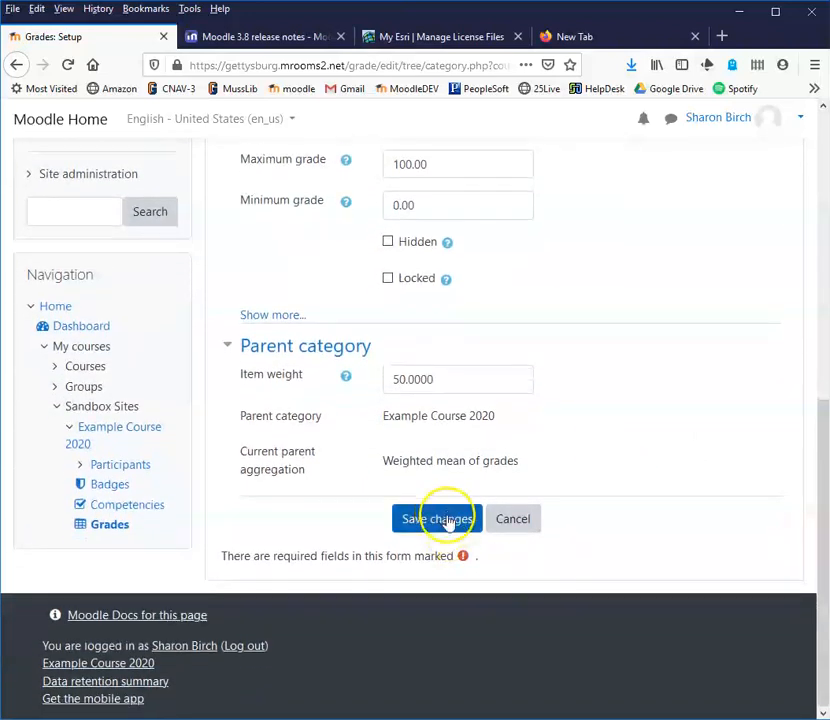
click(450, 518)
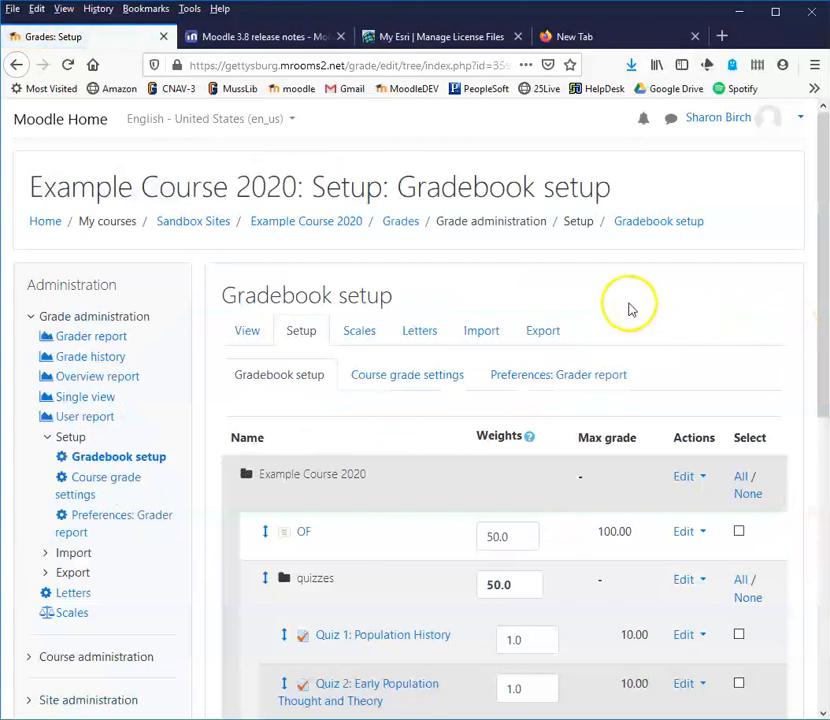
Review the quizzes category's weight, its individual quiz weights and the quizzes total in the gradebook setup
scroll(625, 311, down, 4)
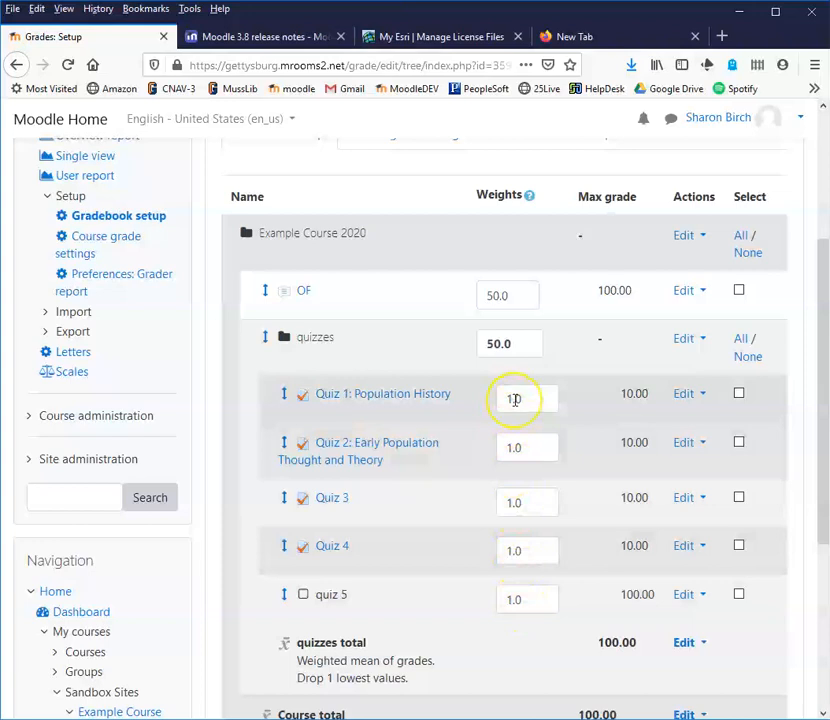
click(500, 343)
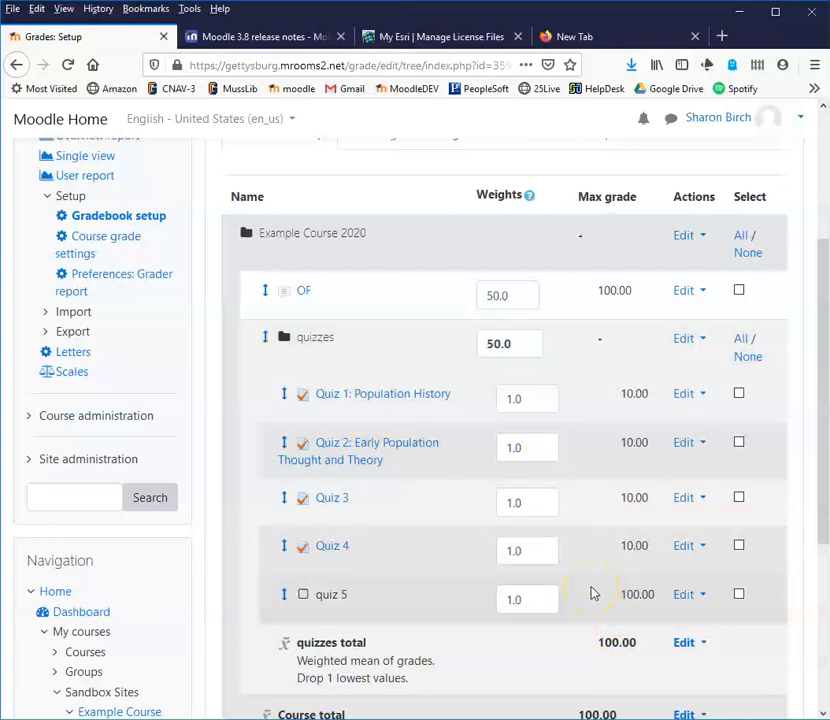
click(518, 399)
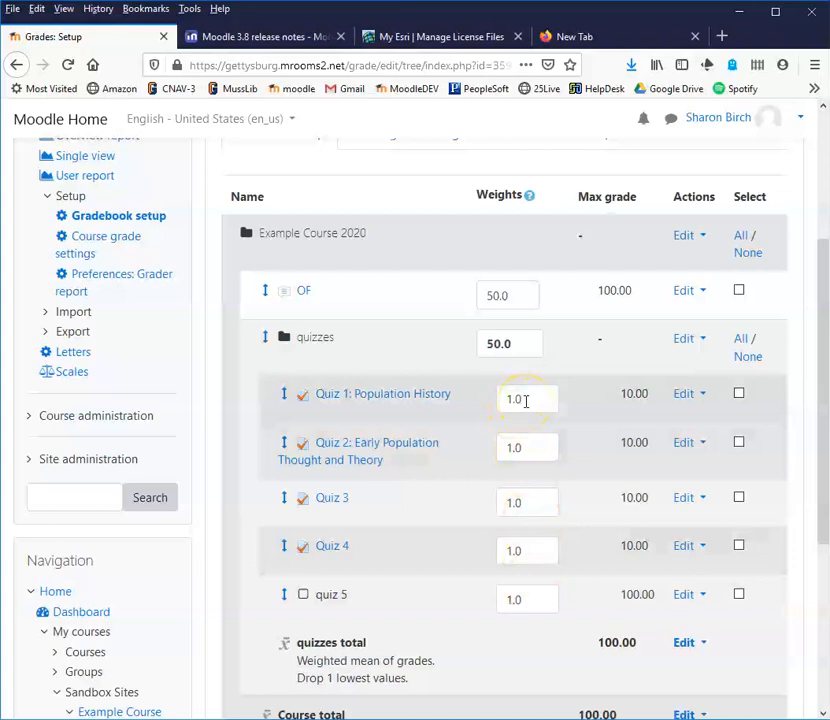
click(615, 410)
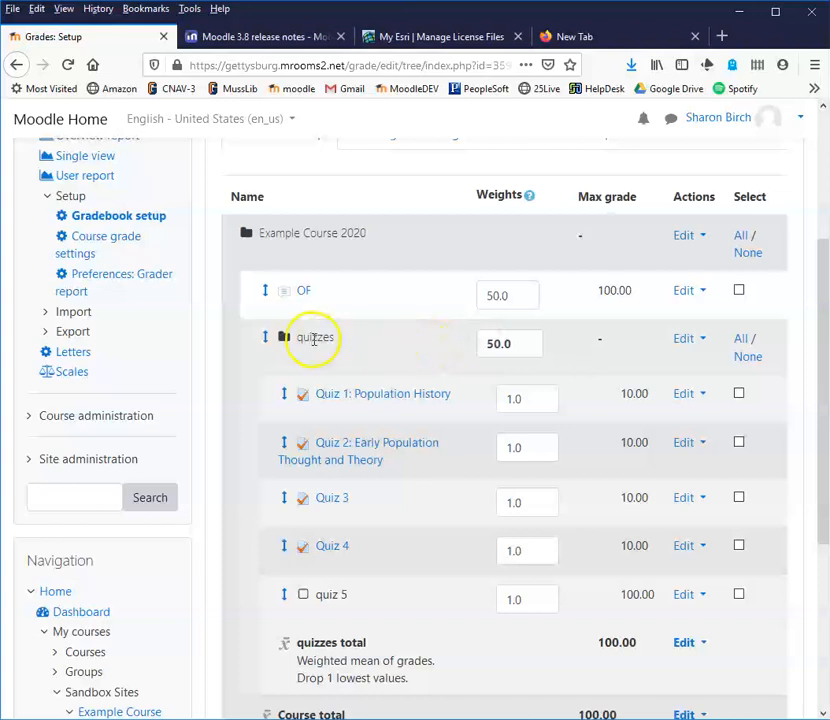
click(374, 340)
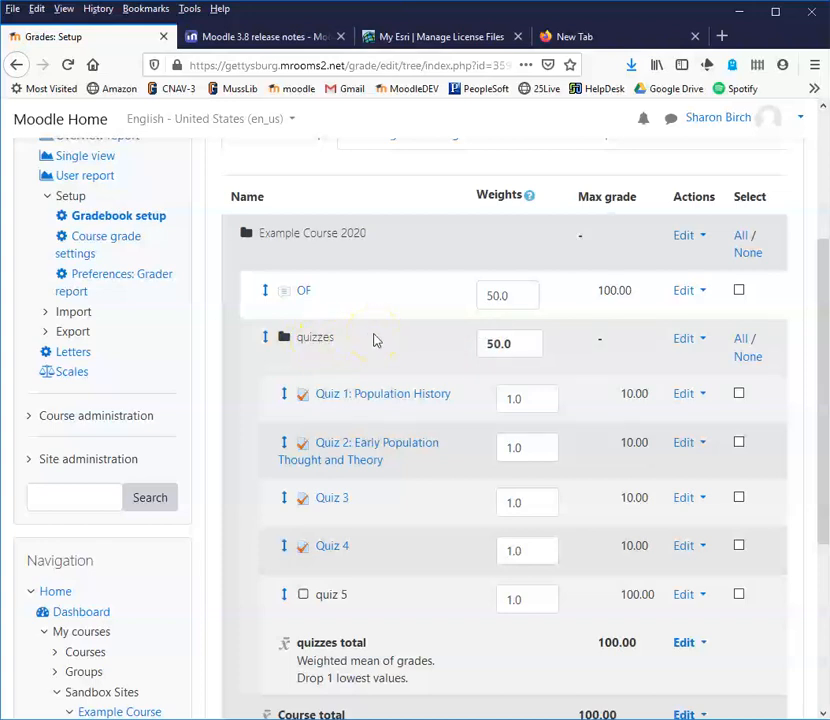
scroll(374, 341, down, 3)
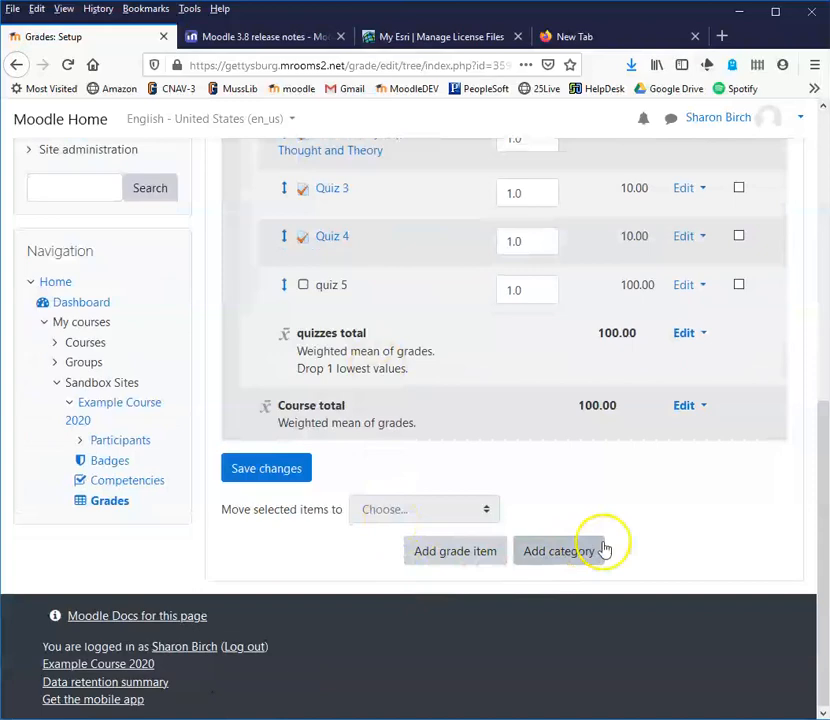